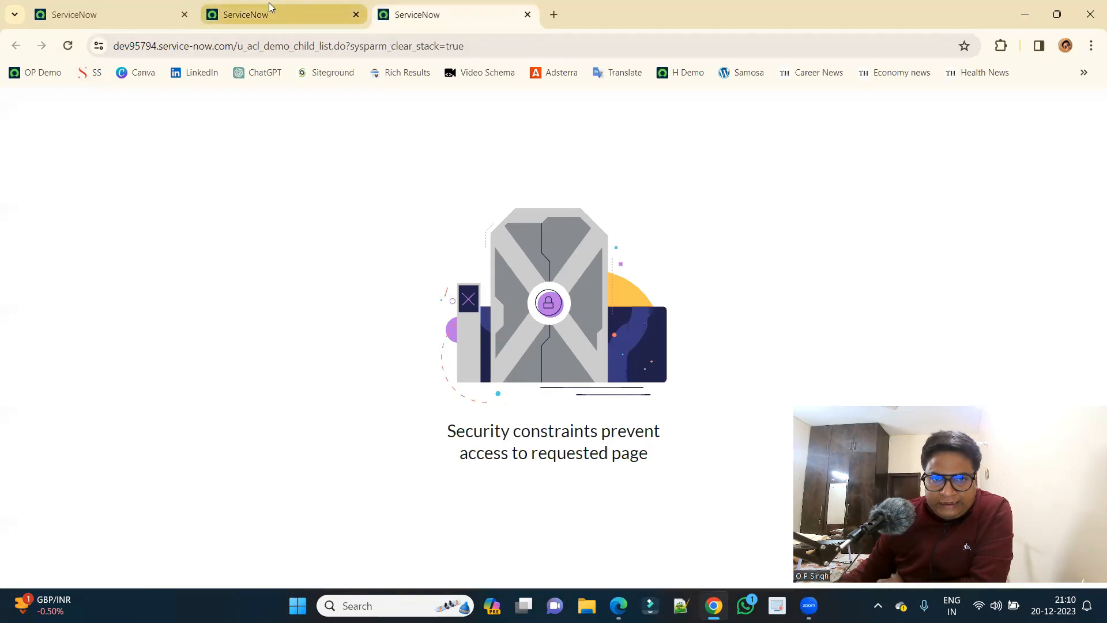
Reload the restricted list, switch to Edge and review the ACL Demo table's controls and its access controls
left_click(67, 46)
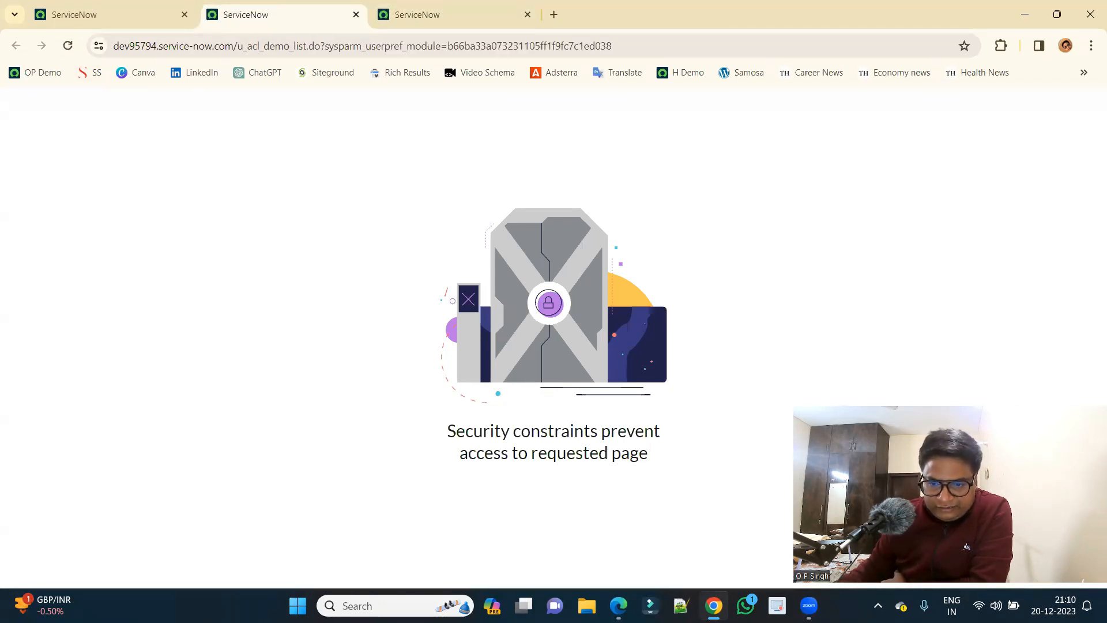
left_click(619, 605)
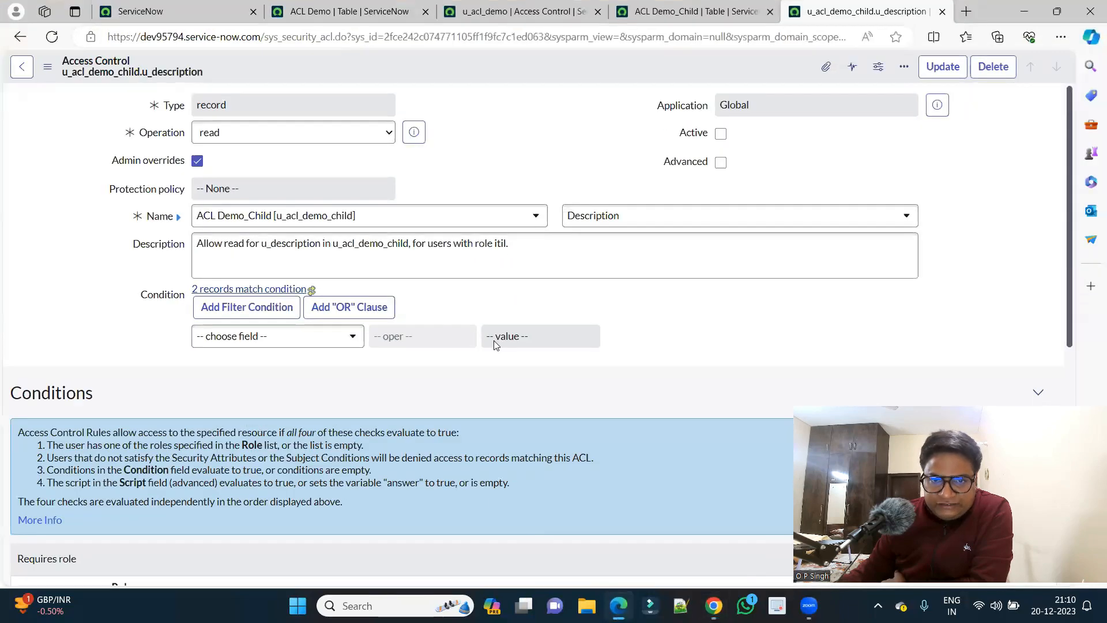
left_click(353, 12)
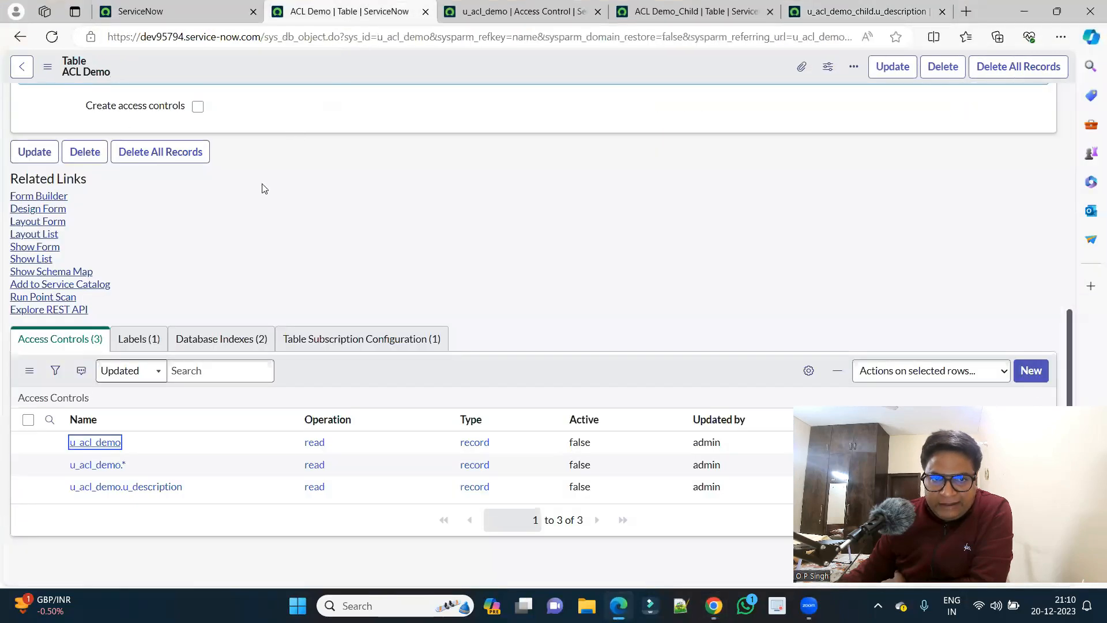
scroll(274, 291, "up", 7)
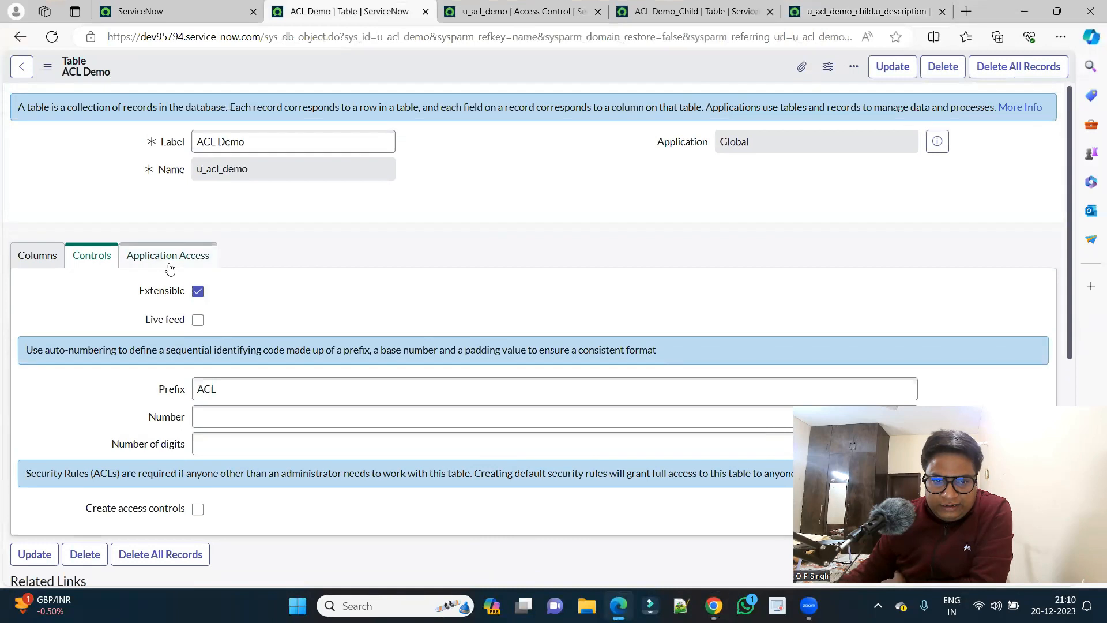
scroll(173, 323, "down", 3)
scroll(160, 346, "down", 4)
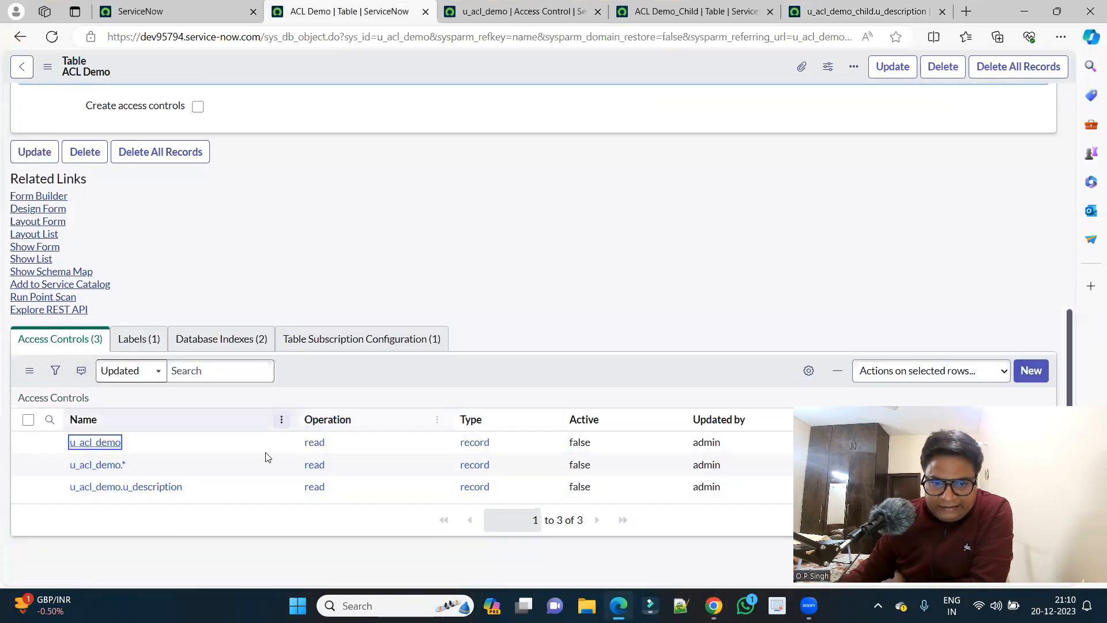
Review the ACL Demo_Child table's definition, including the table it extends and its access controls
left_click(712, 17)
scroll(325, 294, "up", 6)
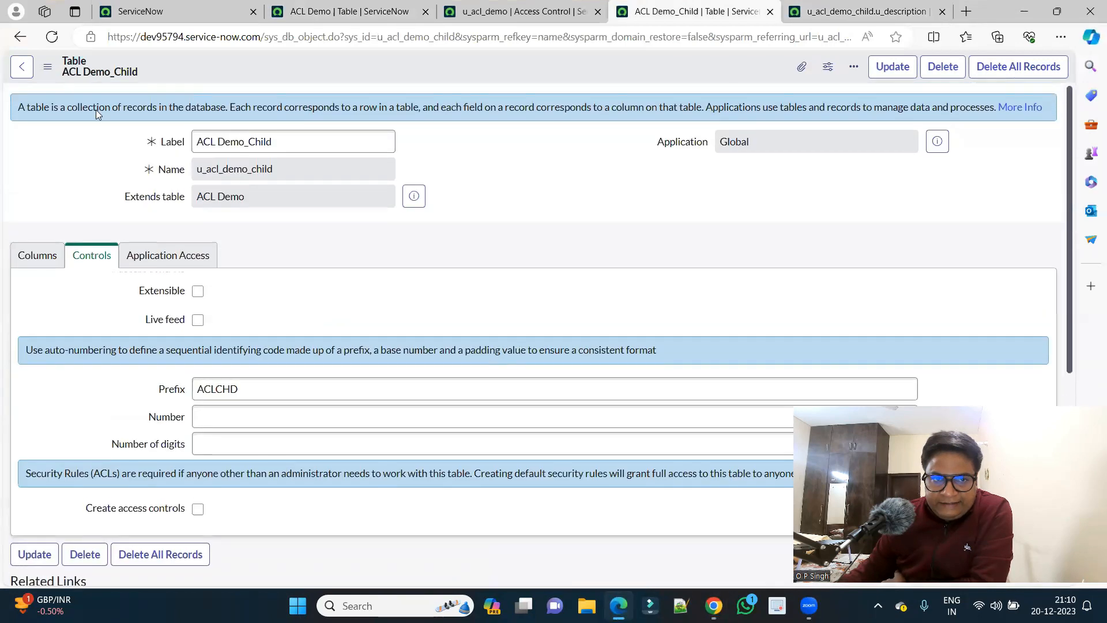
left_click(222, 196)
triple_click(221, 196)
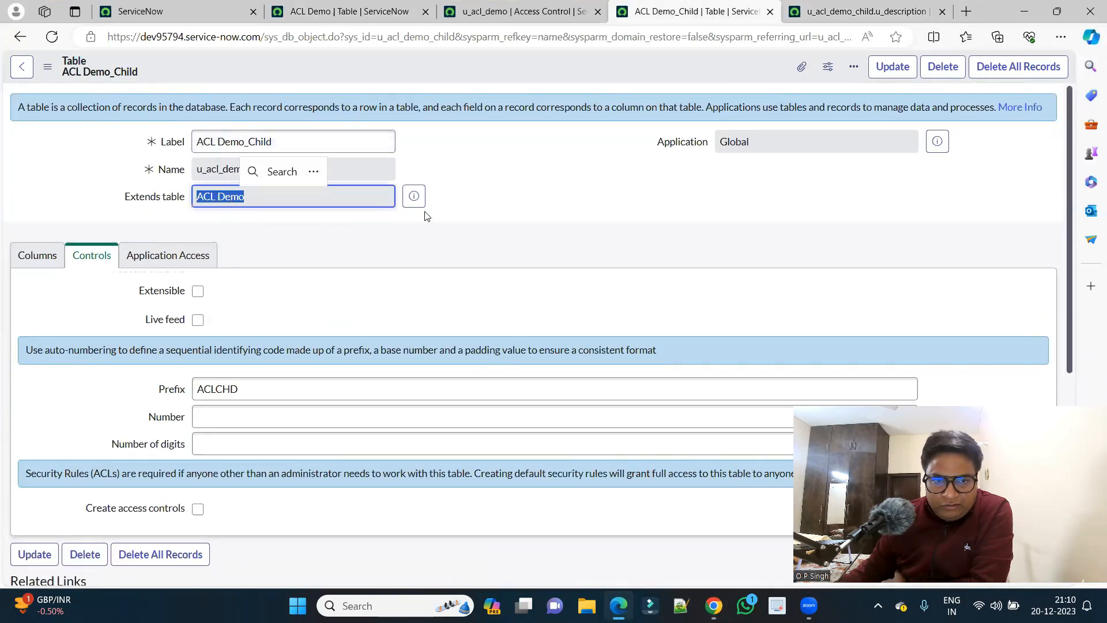
scroll(502, 231, "down", 6)
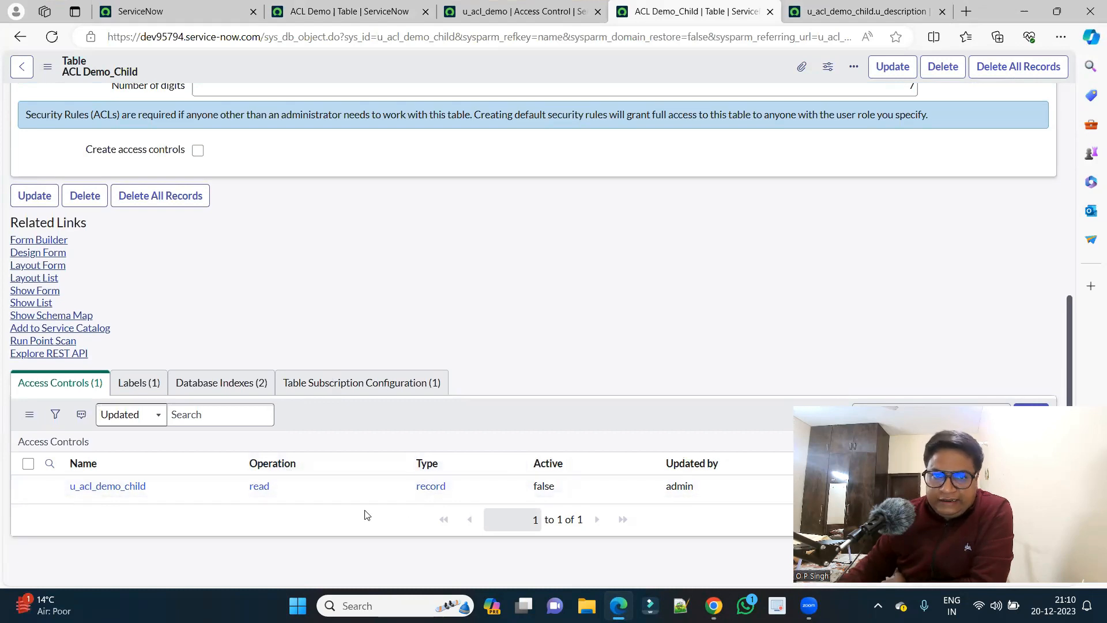
scroll(472, 304, "up", 6)
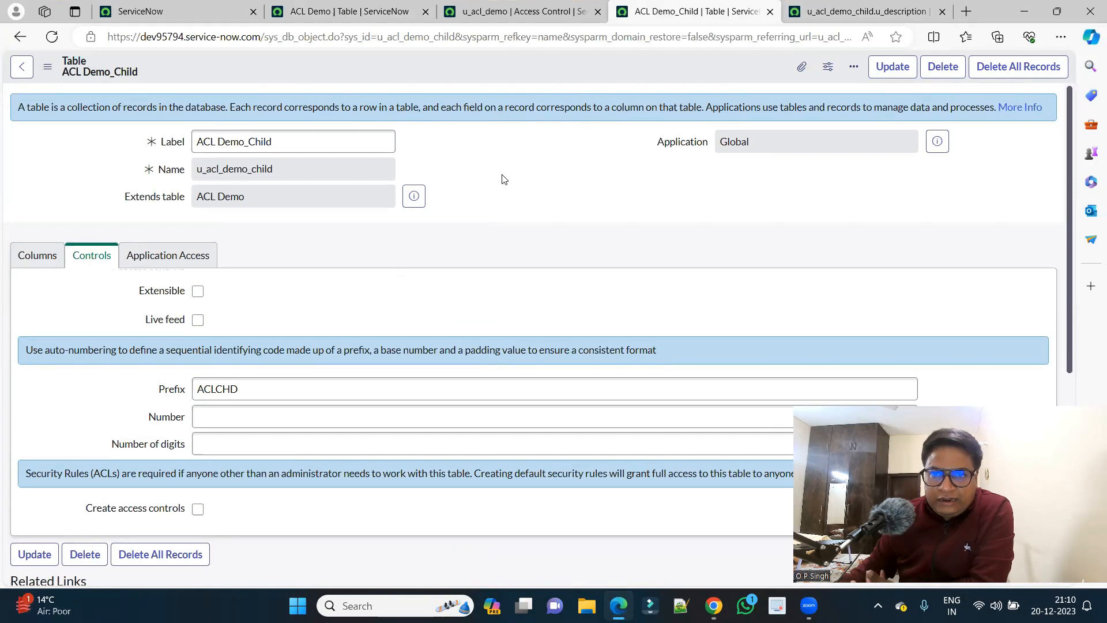
Make the ACL Demo_Child read access control table-level by setting its field to None, activate it, and save with the security rules confirmed
left_click(851, 20)
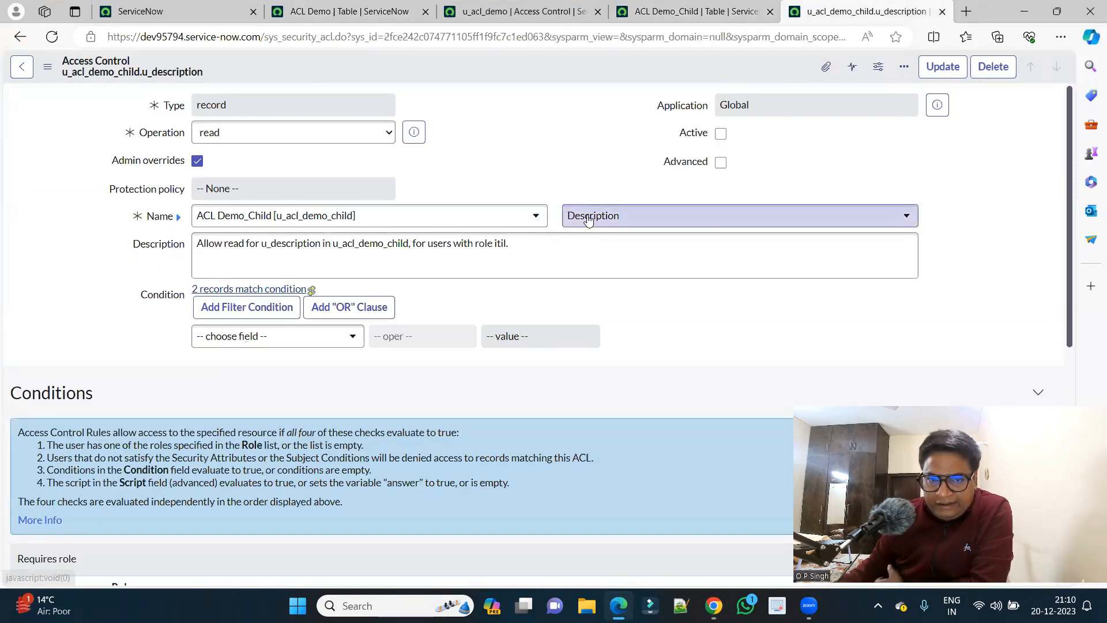
left_click(741, 215)
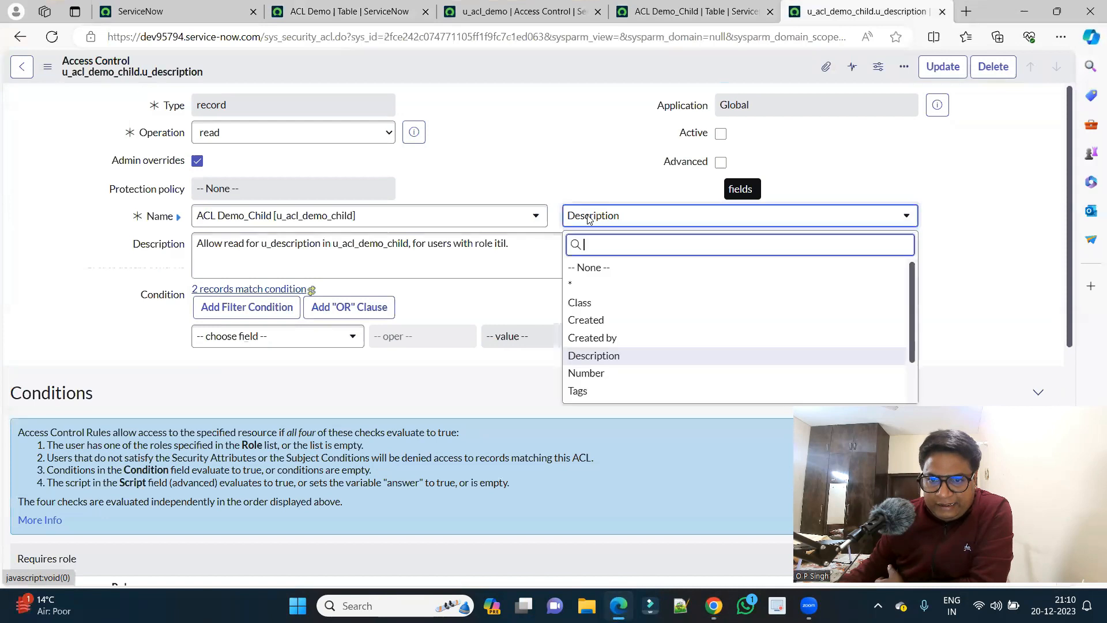
left_click(588, 267)
left_click(720, 133)
right_click(578, 57)
left_click(590, 67)
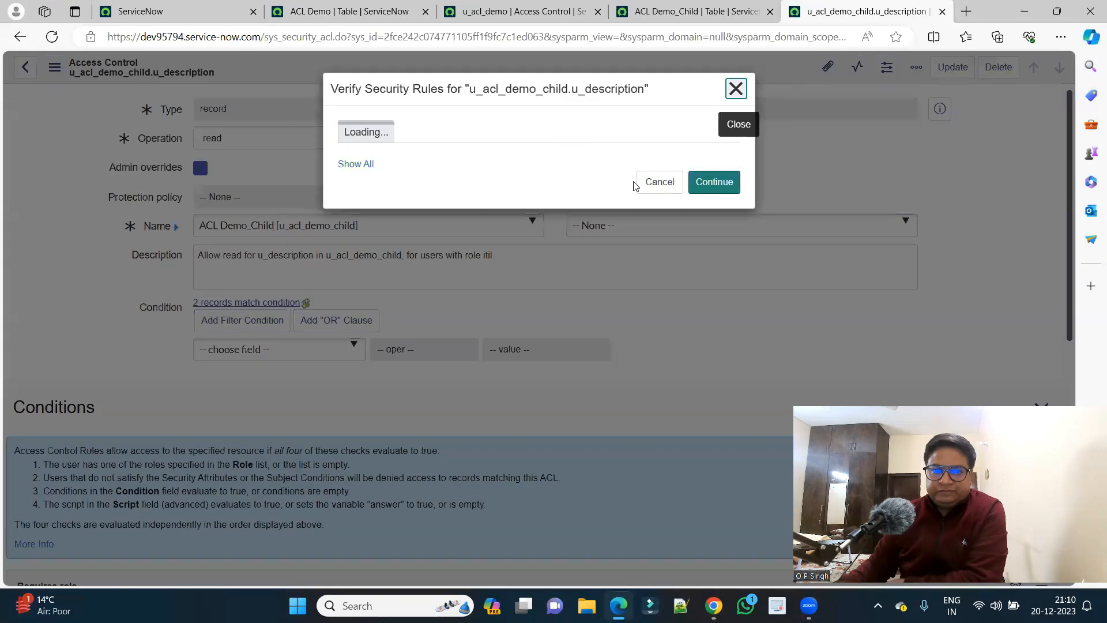
left_click(714, 311)
Switch to Chrome, reload the ACL Demos list and compare its records with the ACL Demo_Childs list
key("alt+Tab")
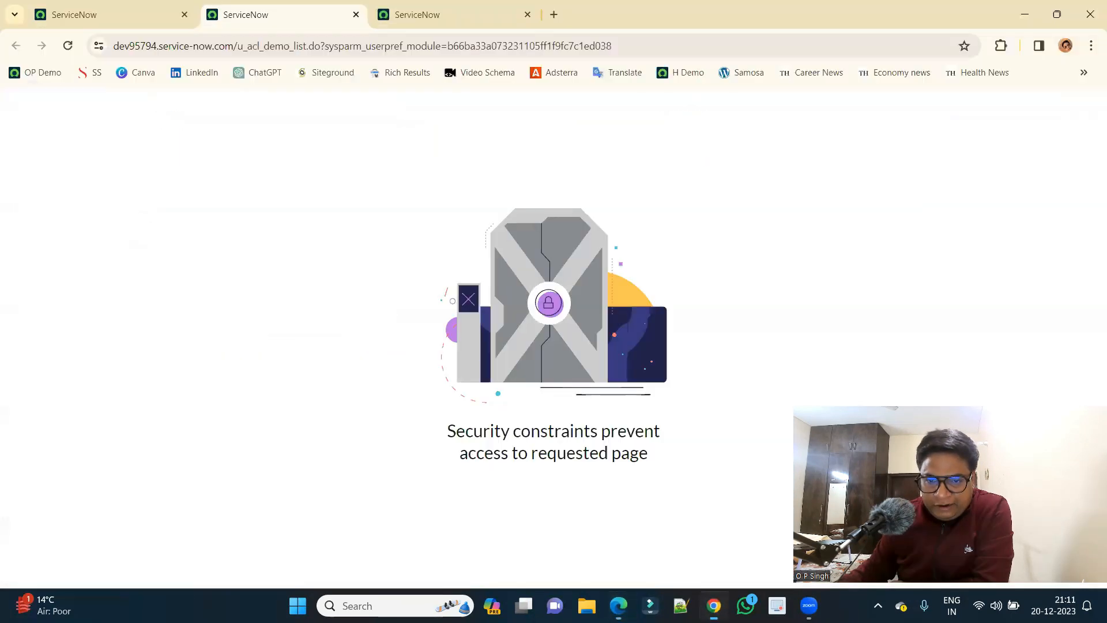
left_click(68, 48)
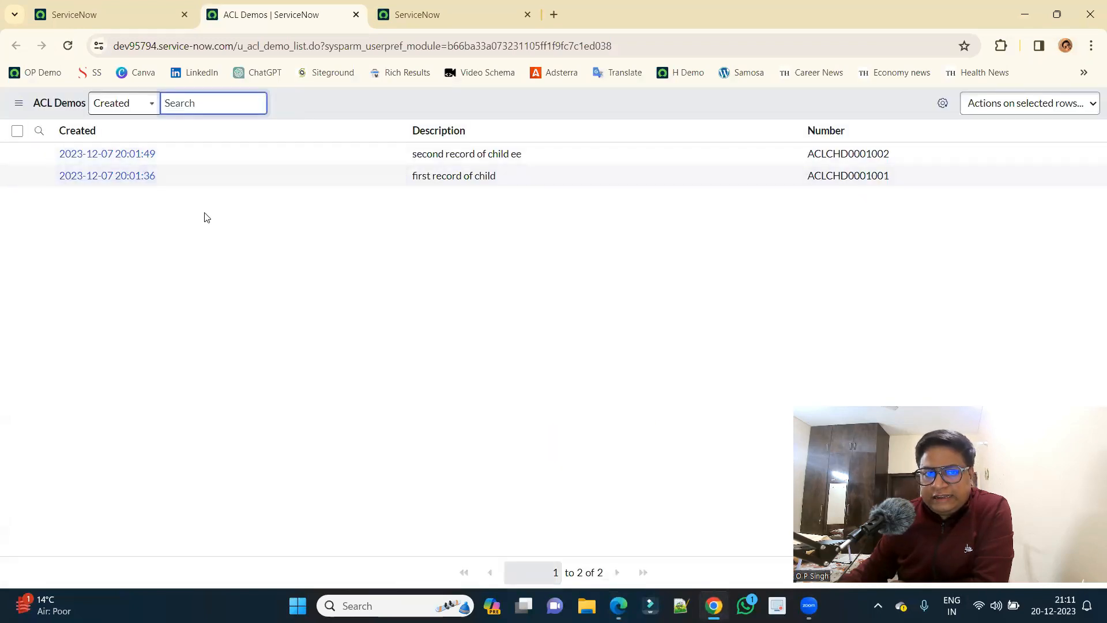
left_click(440, 13)
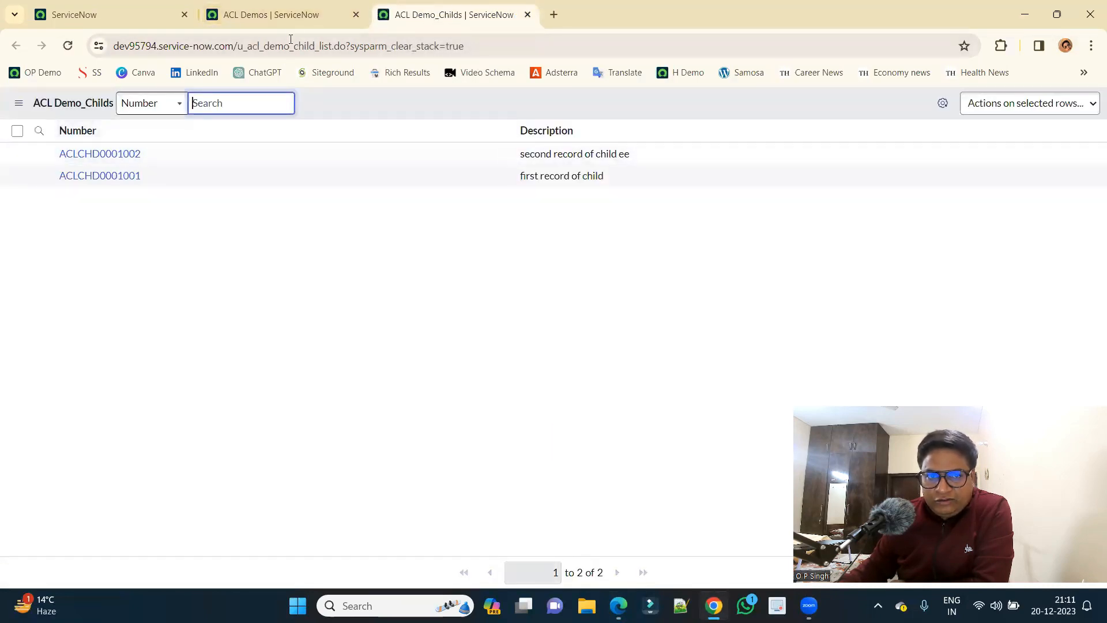
left_click(271, 15)
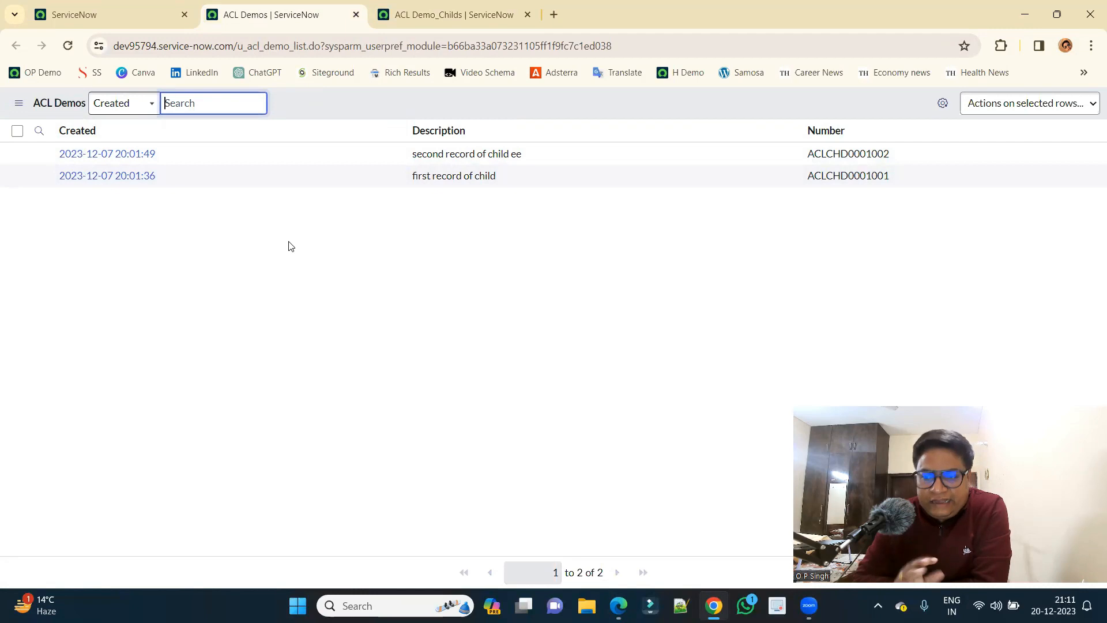
Return to Edge, deactivate the u_acl_demo_child read access control and save it
left_click(1024, 13)
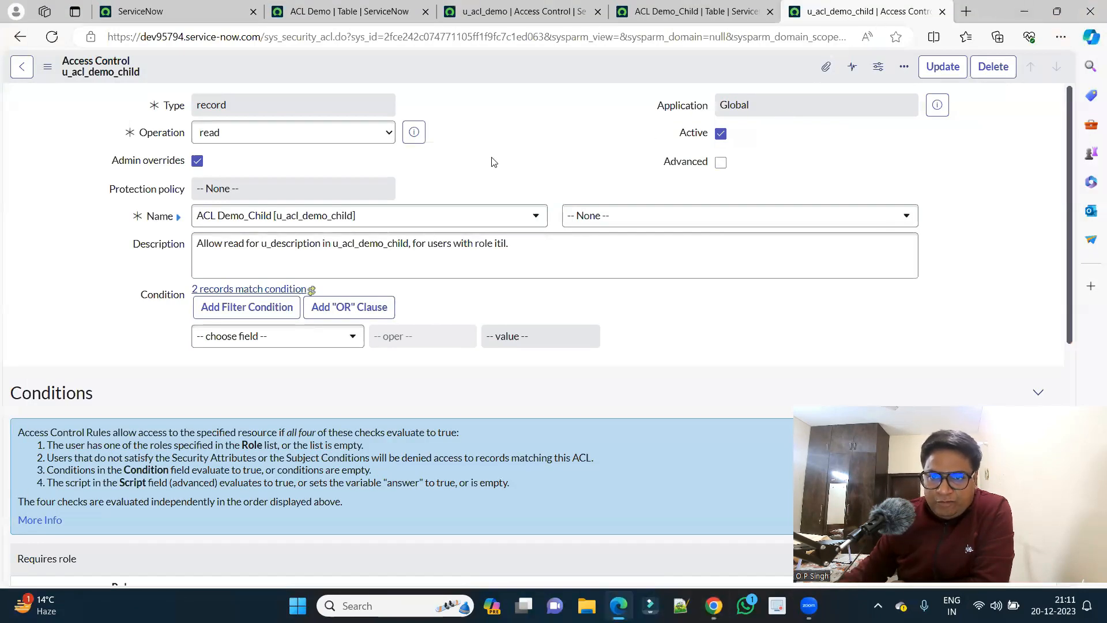
left_click(720, 134)
right_click(562, 65)
left_click(563, 72)
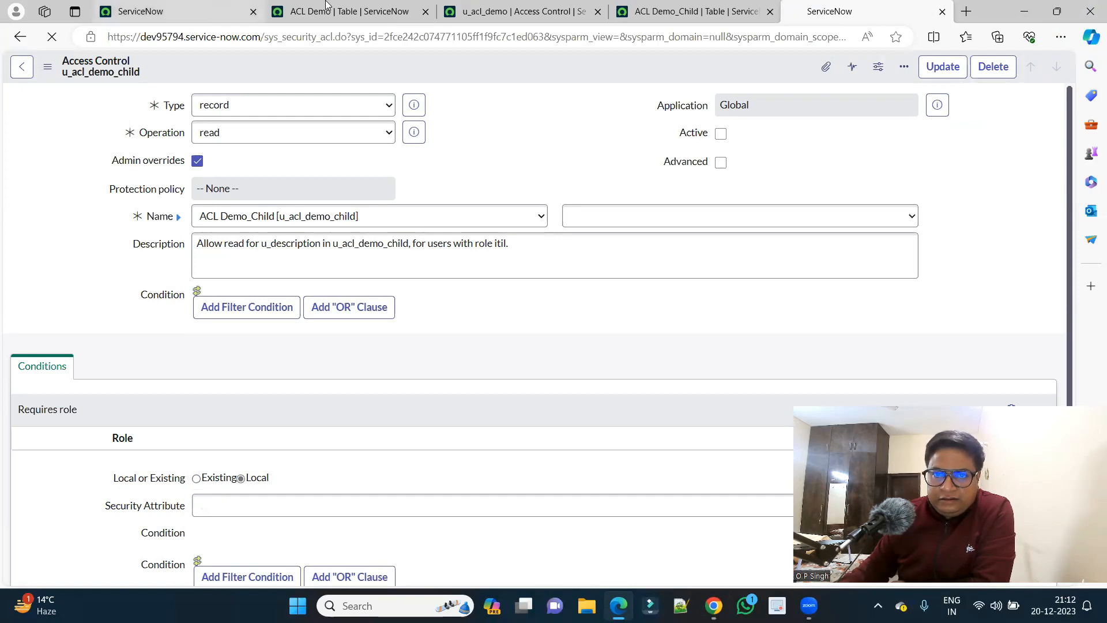
Activate the table-level u_acl_demo read access control, save it and confirm the security rules
left_click(494, 13)
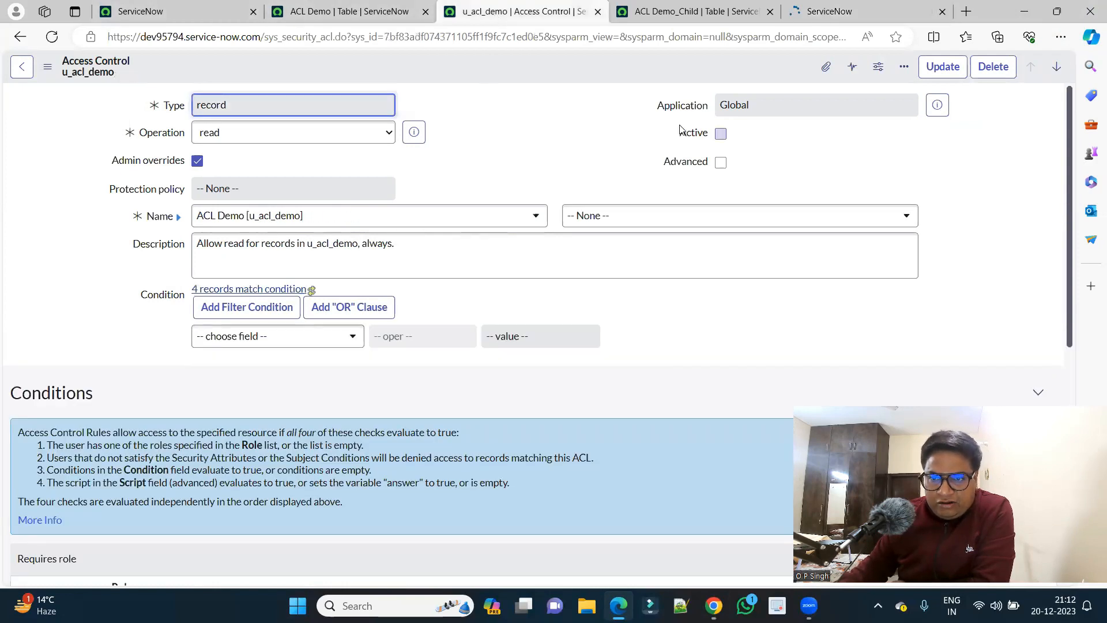
left_click(697, 129)
right_click(509, 67)
left_click(533, 80)
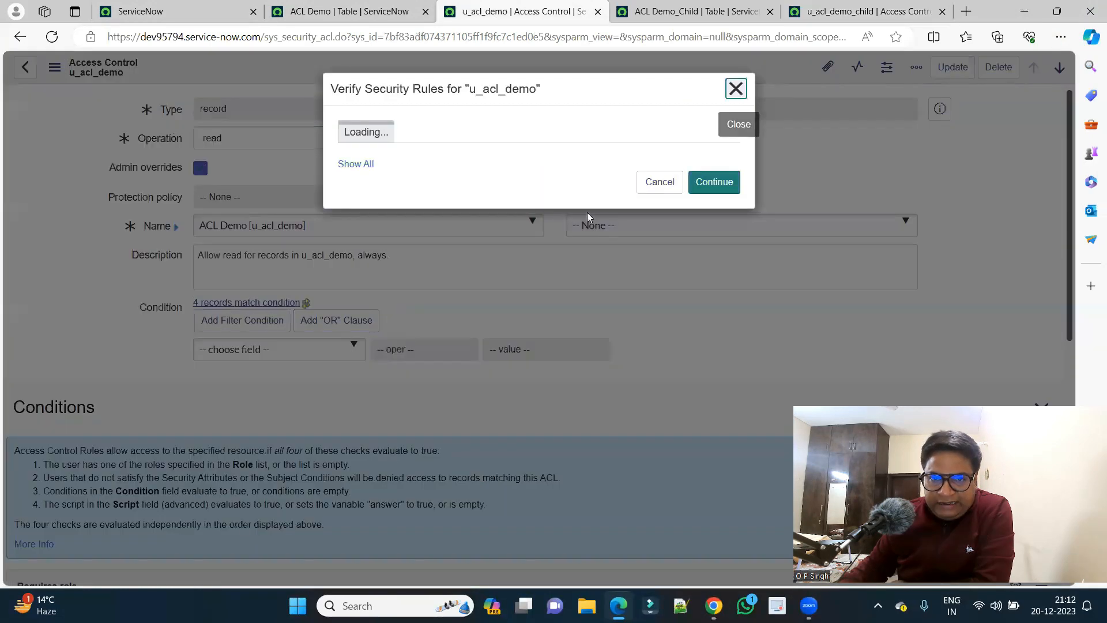
left_click(713, 312)
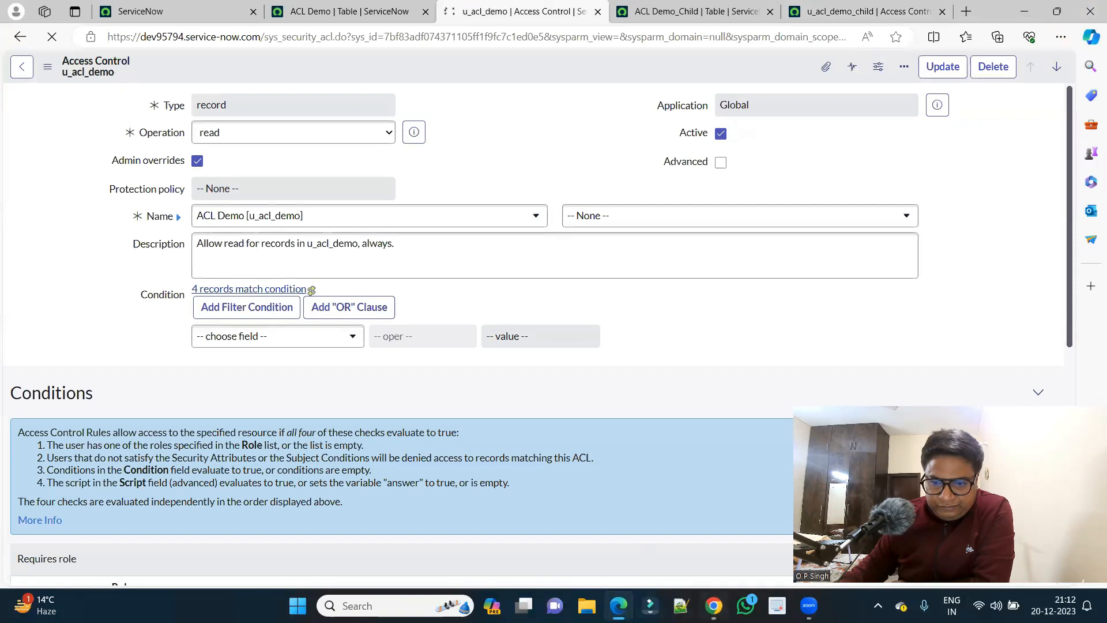
Switch to Chrome, reload the ACL Demos list and check the records in it and in the ACL Demo_Childs list
left_click(714, 605)
left_click(68, 45)
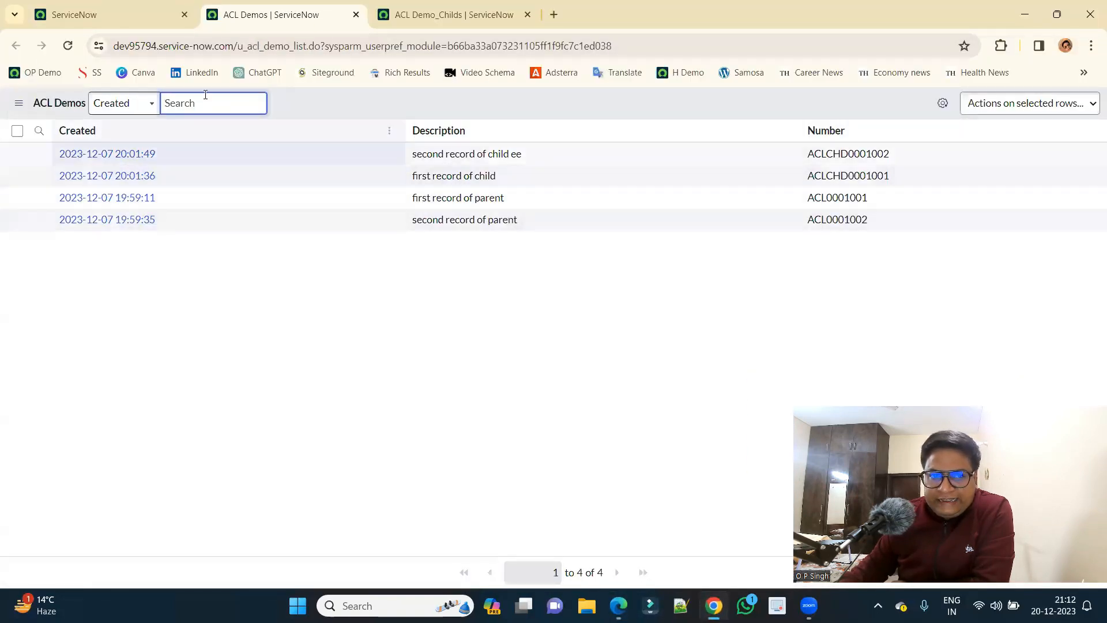
left_click(449, 14)
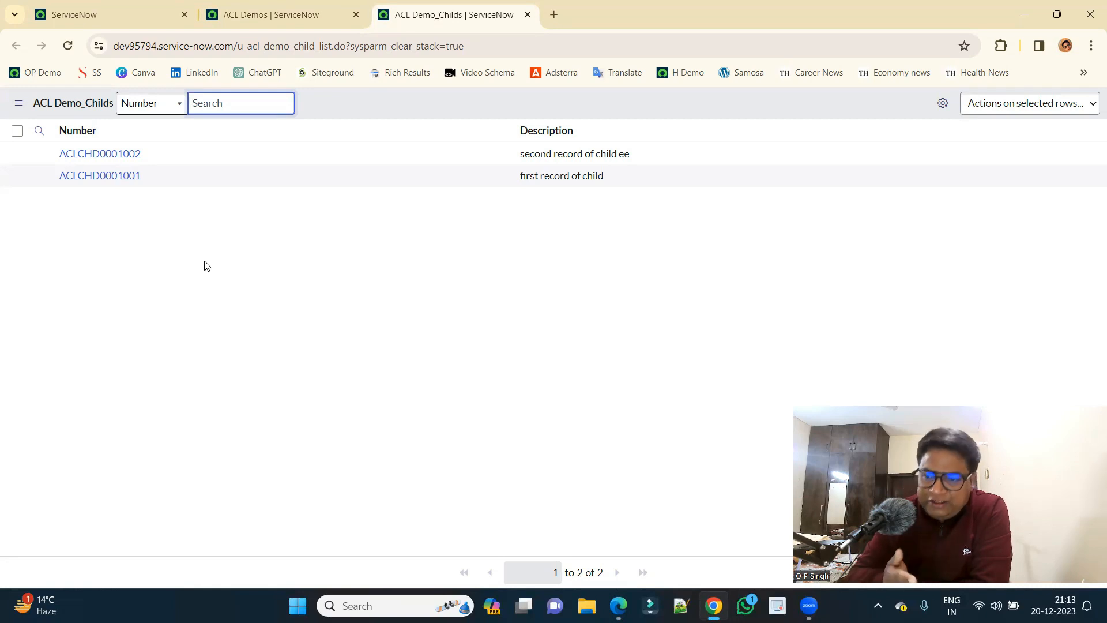
Back in Edge, activate the ACL Demo_Child read access control and set its field to Description
left_click(1022, 12)
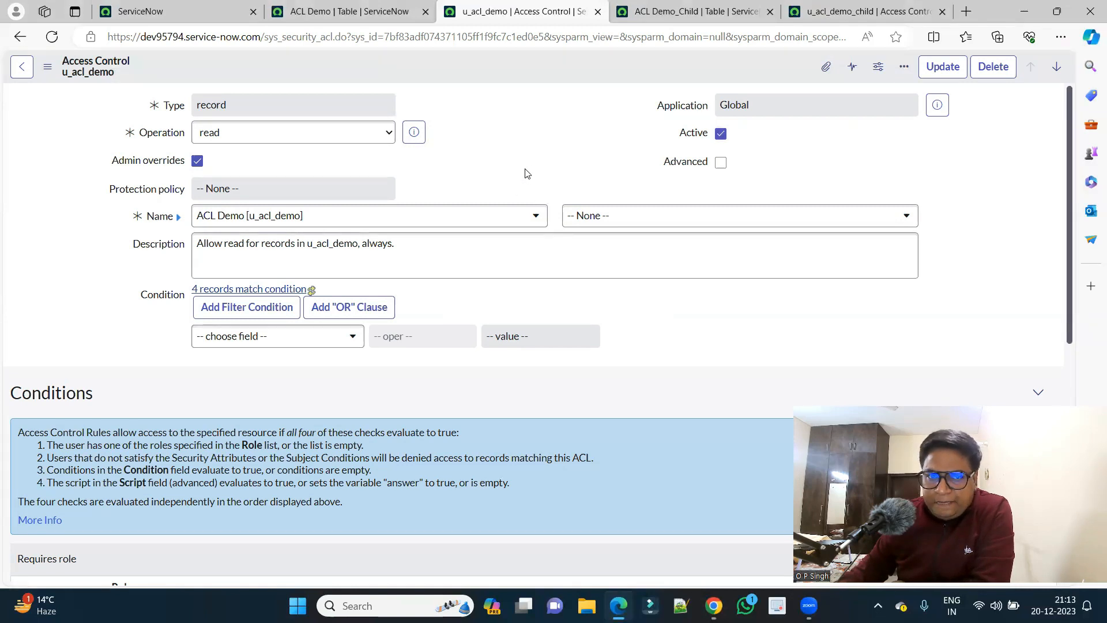
scroll(515, 178, "down", 3)
scroll(513, 179, "up", 3)
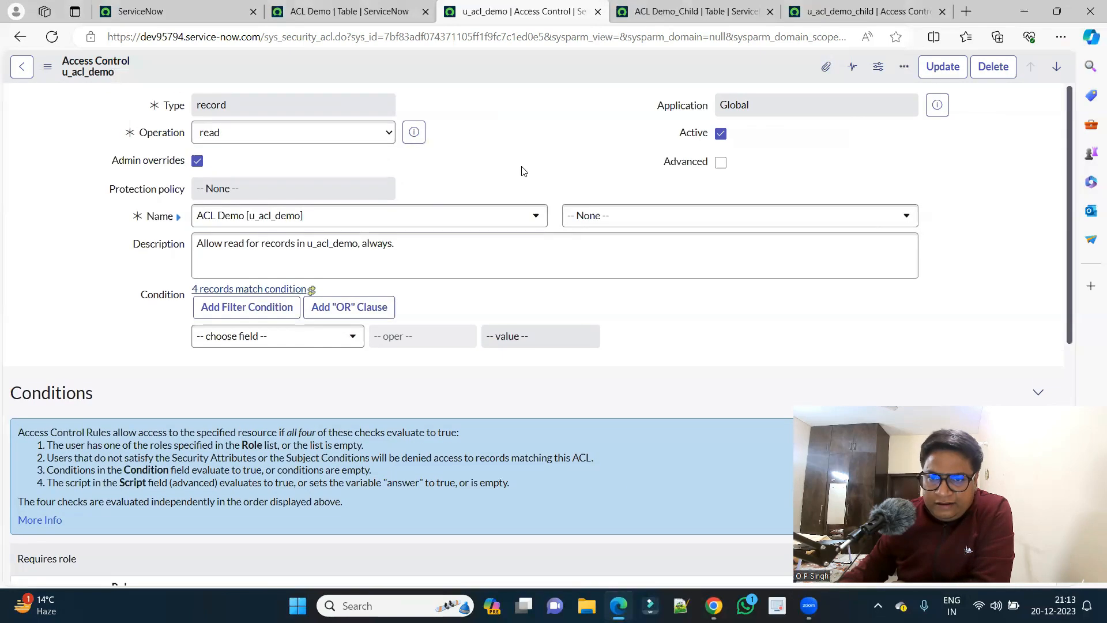
left_click(823, 13)
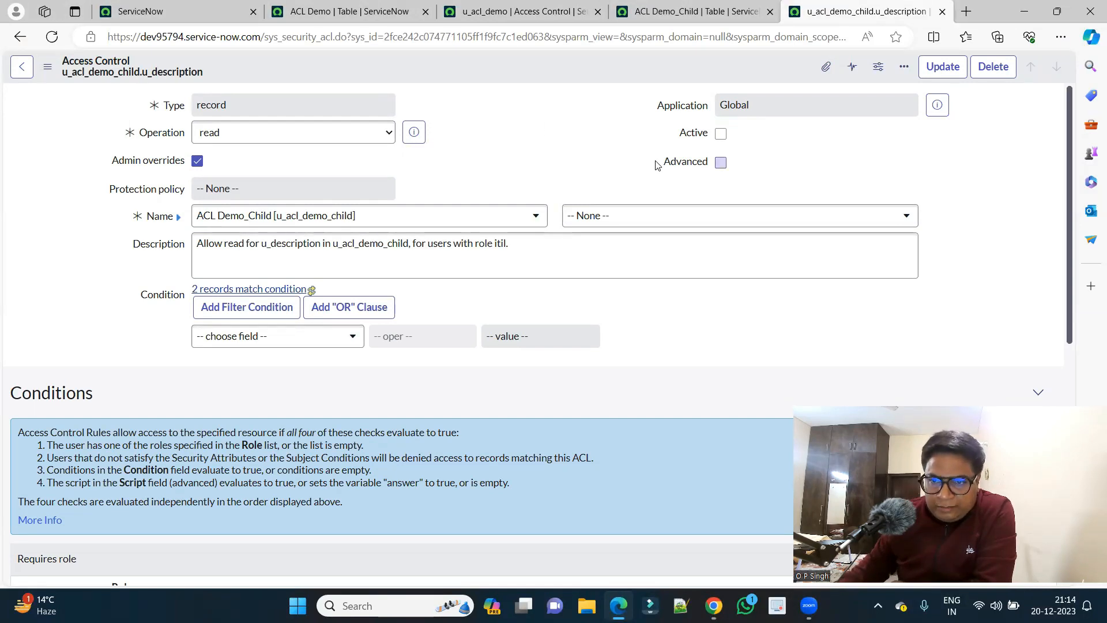
left_click(636, 215)
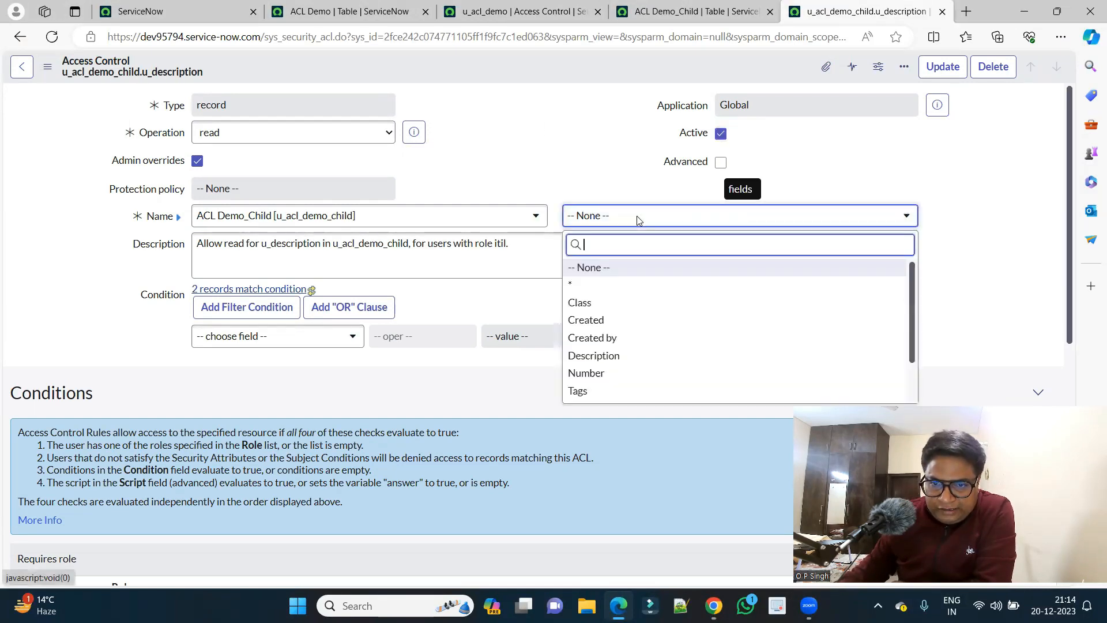
left_click(599, 355)
Add itil as a required role on the ACL Demo_Child Description access control and save the record
scroll(546, 157, "down", 6)
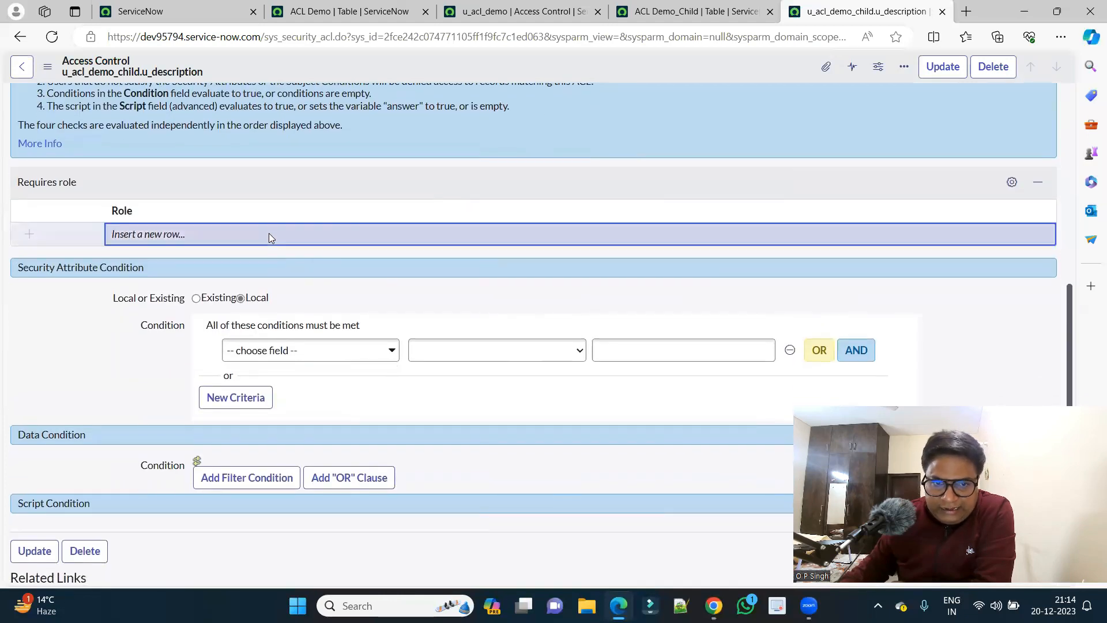
double_click(269, 233)
type("ITI")
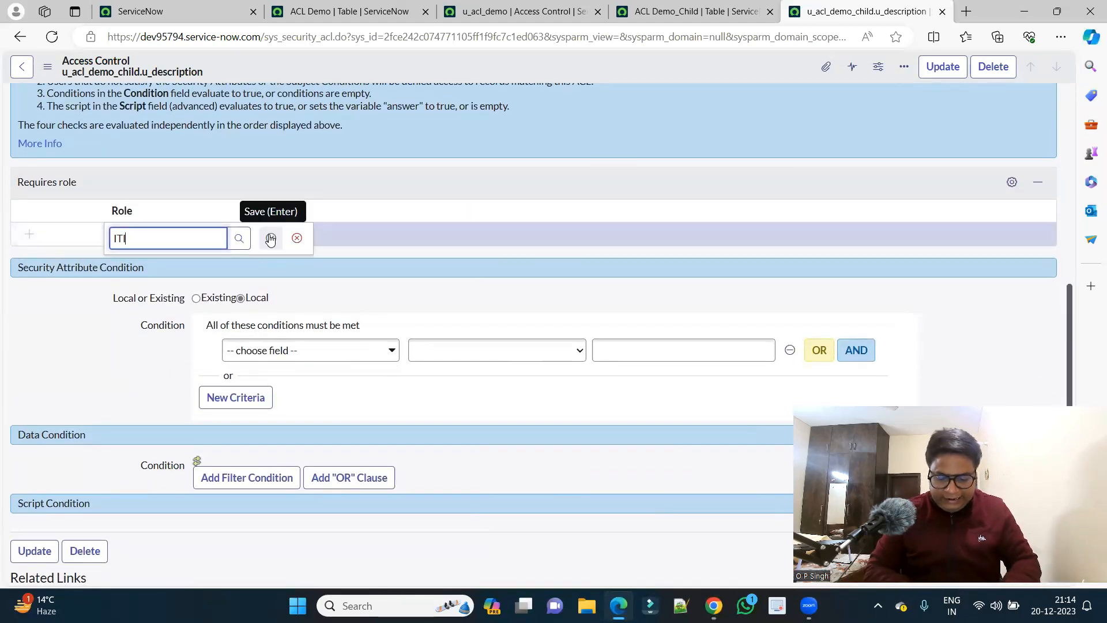
left_click(271, 238)
right_click(716, 58)
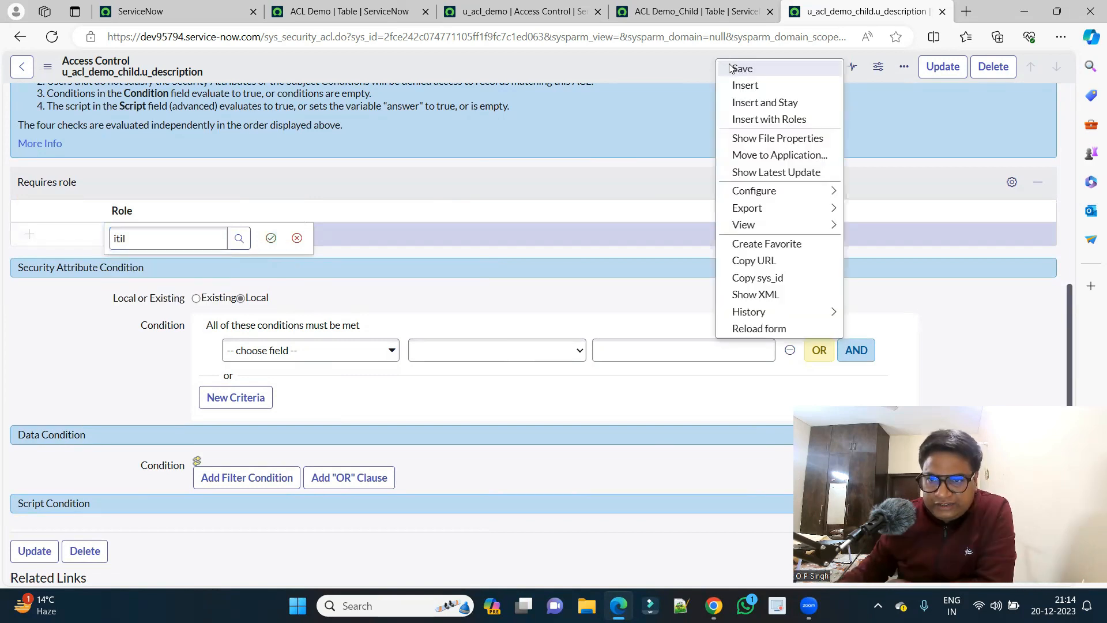
left_click(732, 67)
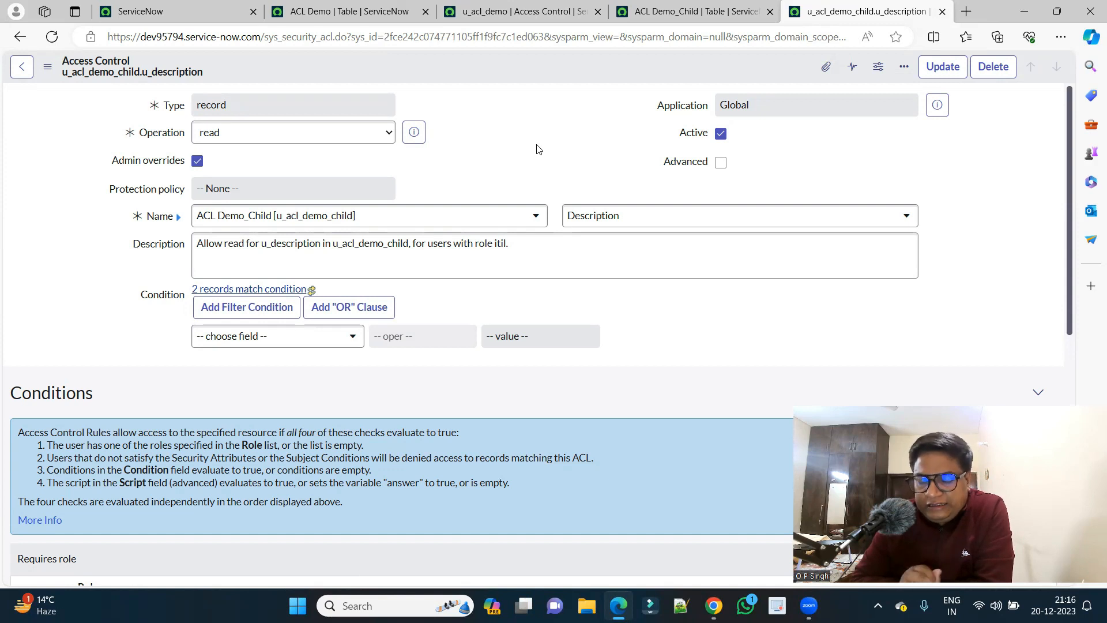
Compare the parent and child access controls, then switch to Chrome and reload the ACL Demos and ACL Demo_Childs lists to check Description visibility
left_click(523, 18)
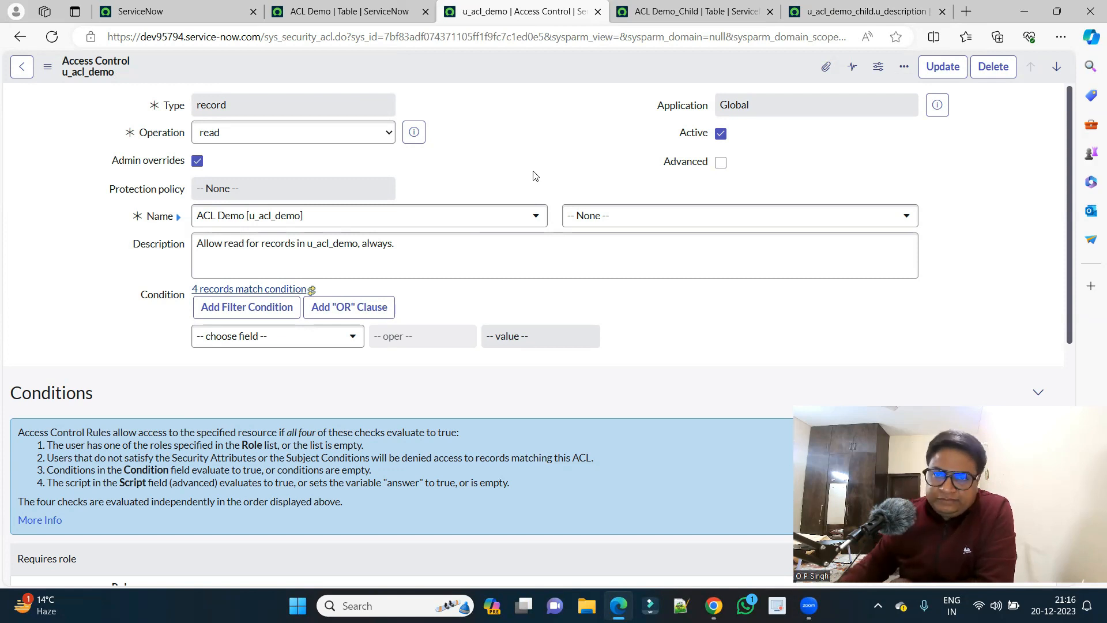
left_click(838, 9)
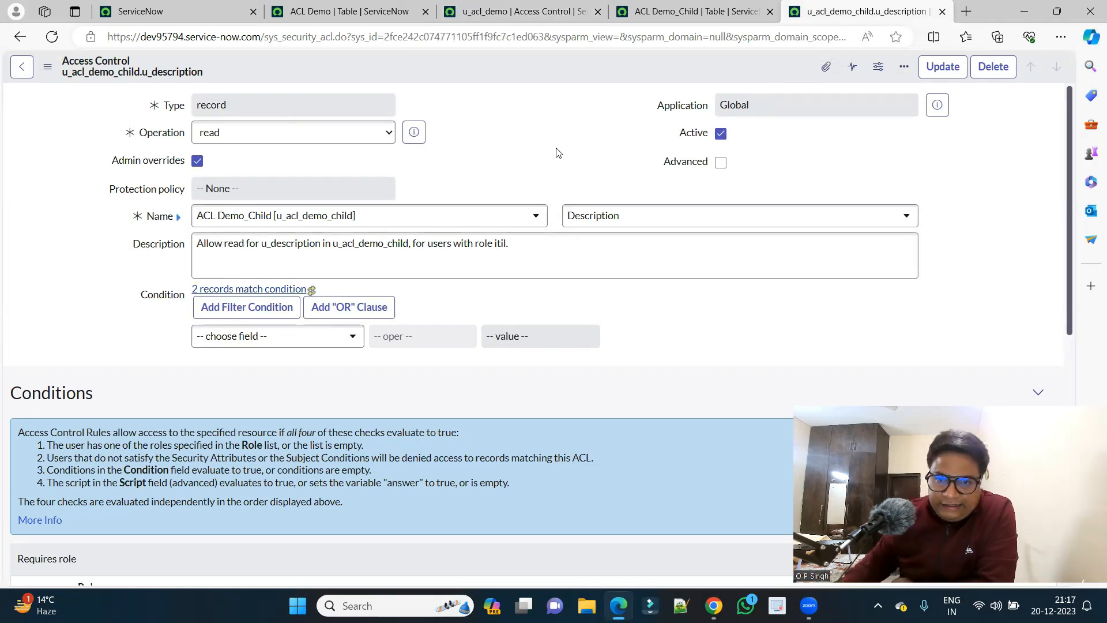
key("super+Down")
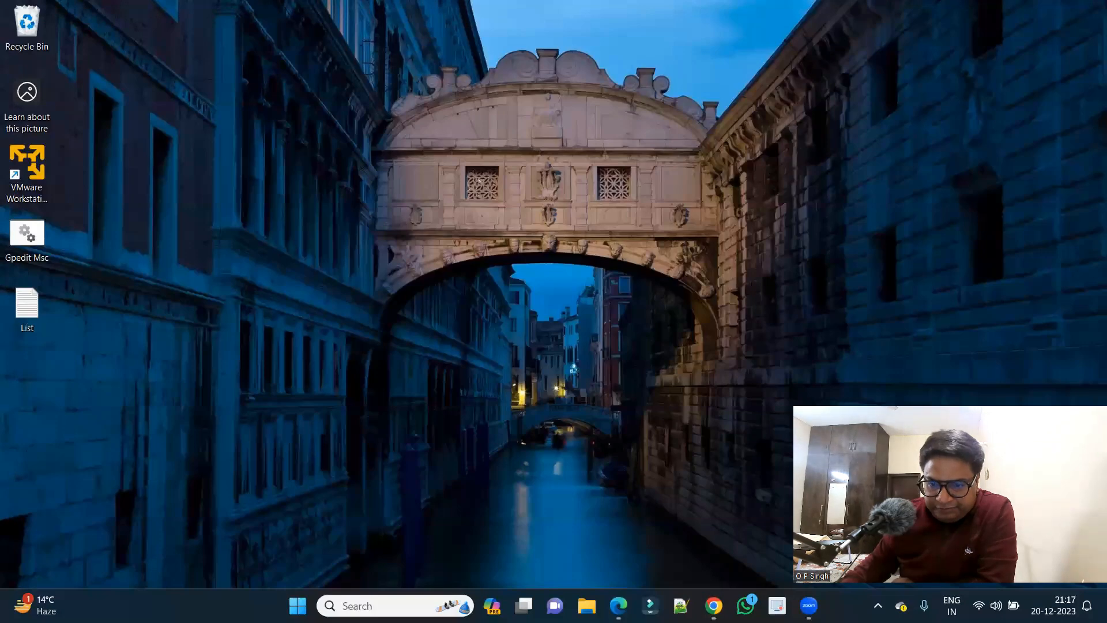
key("alt+Tab")
left_click(69, 48)
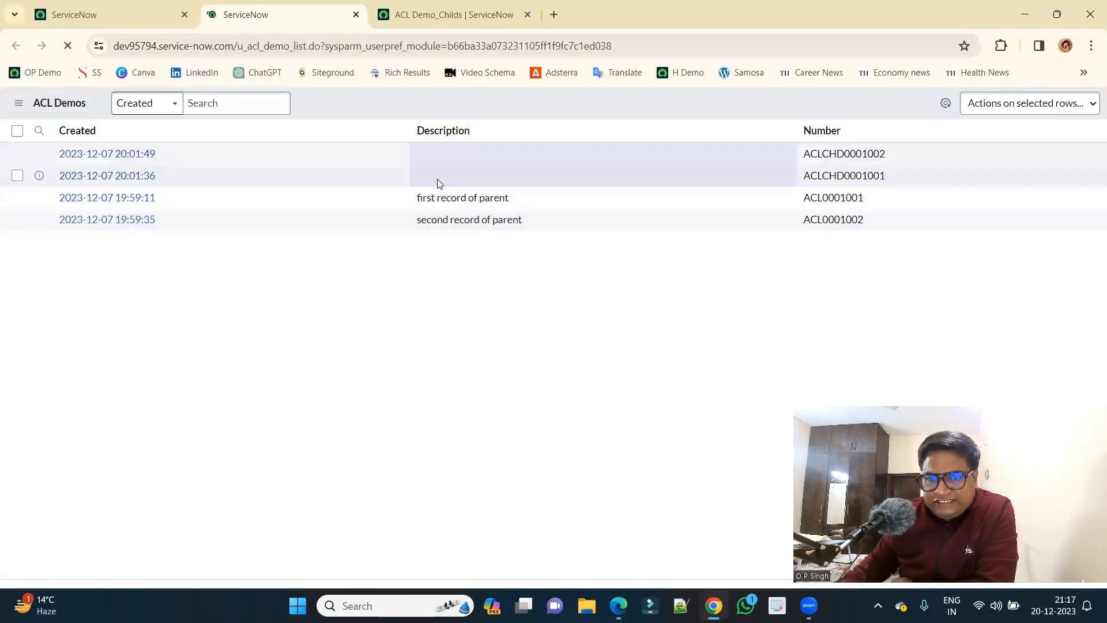
left_click(426, 16)
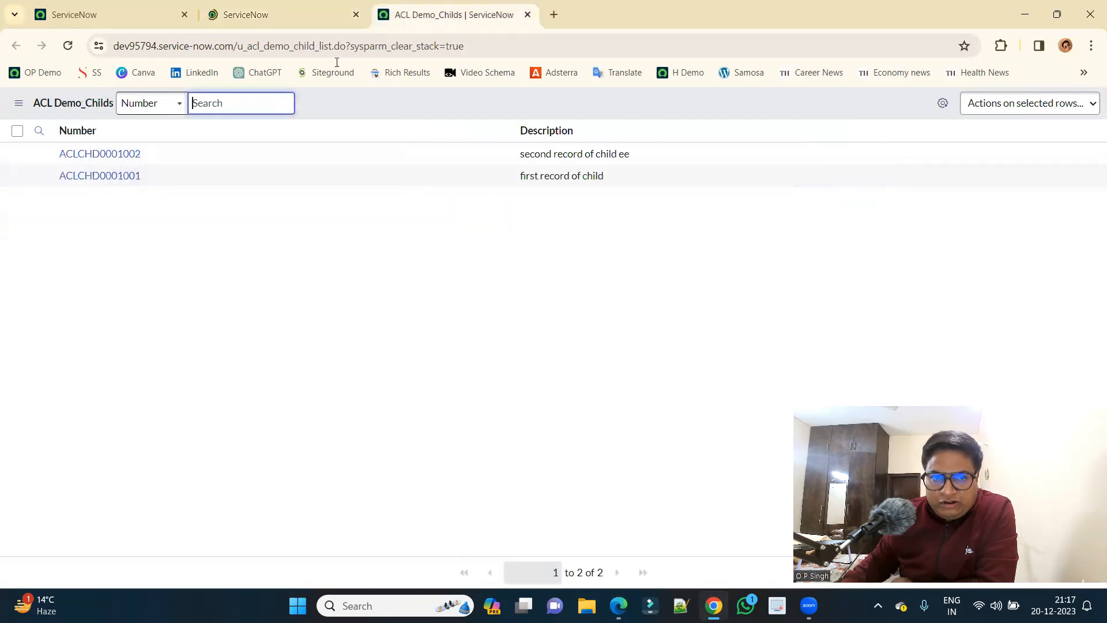
left_click(69, 45)
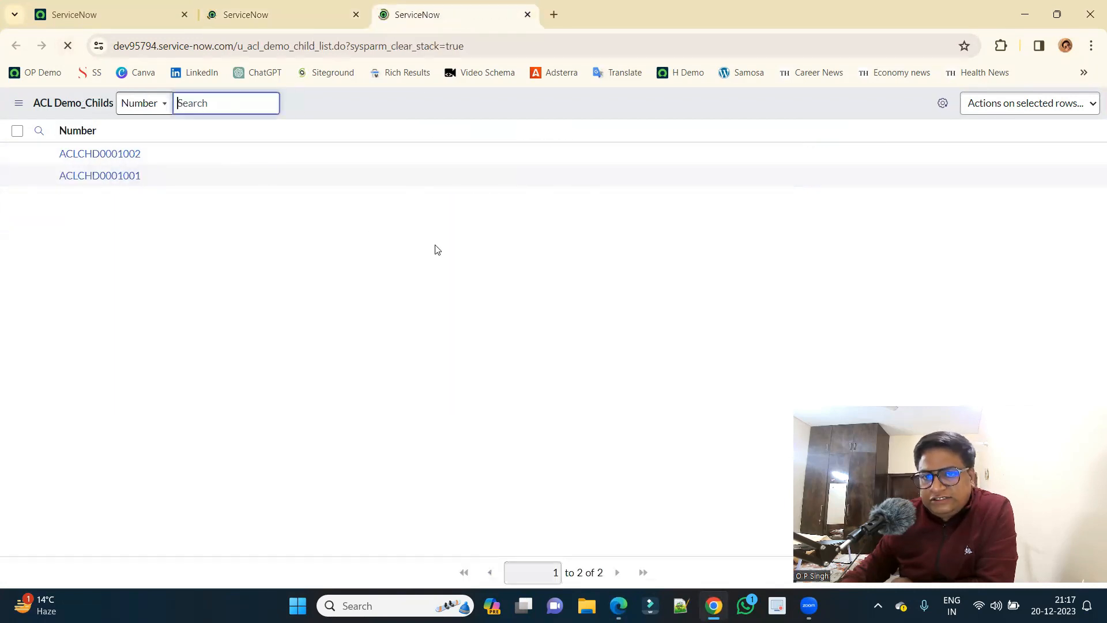